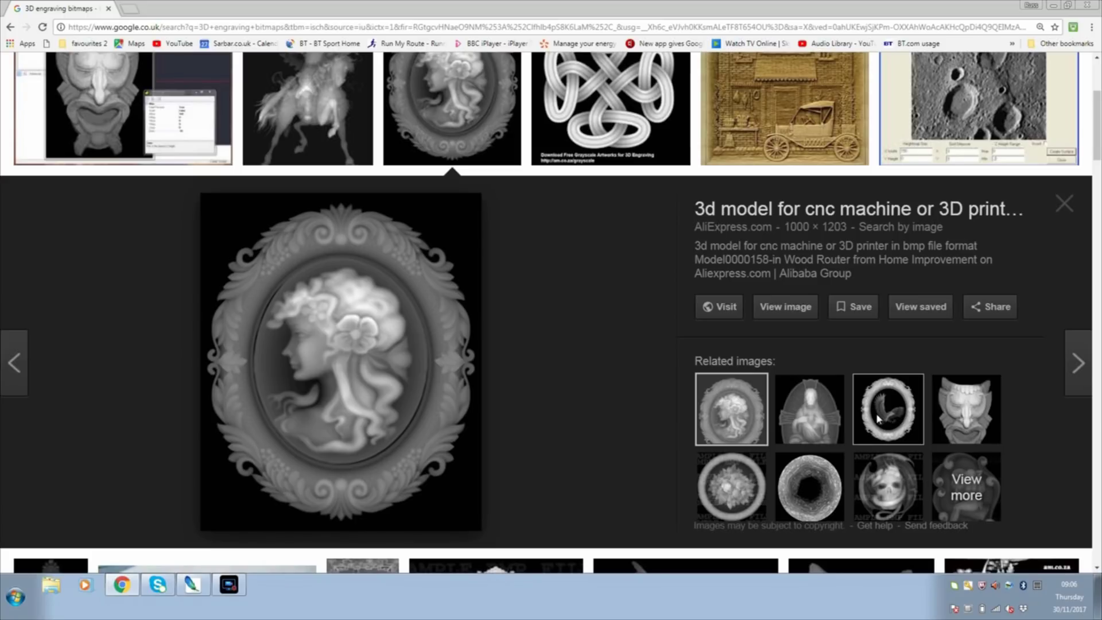
# Expand the related image results and preview the 833 × 1000 oval-framed flying eagle, bringing up its save and copy options
pyautogui.click(962, 489)
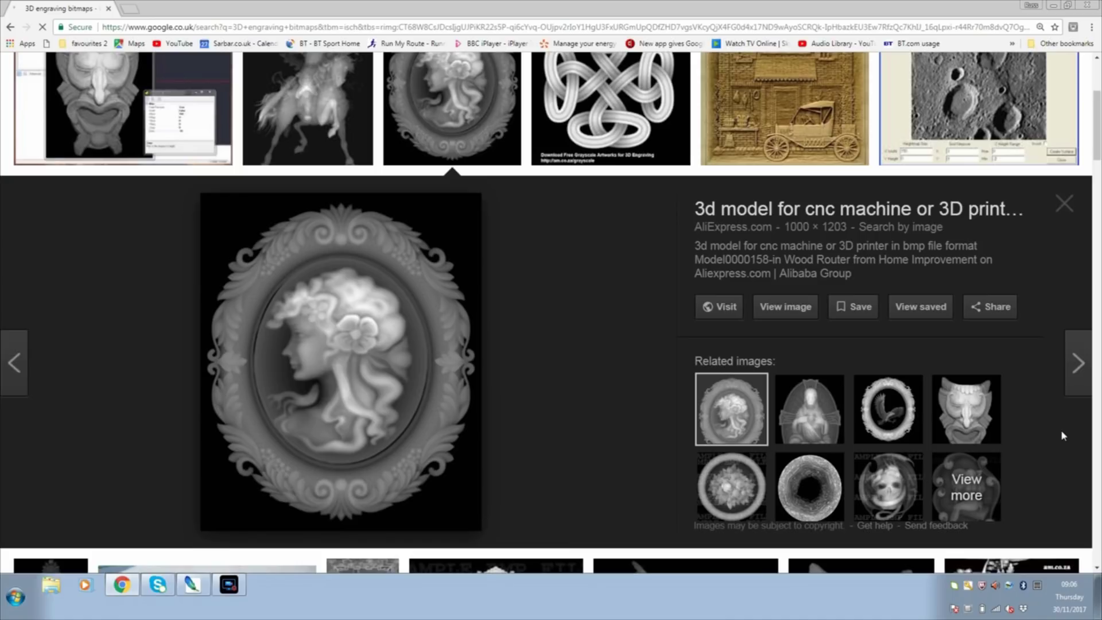
pyautogui.scroll(-3, 1061, 432)
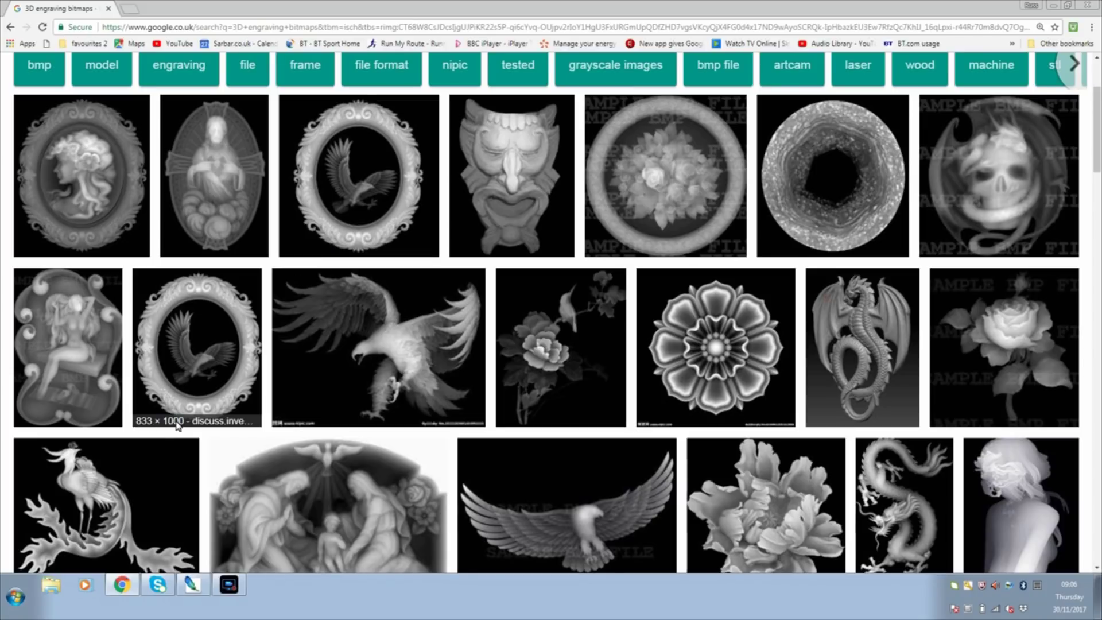
pyautogui.click(197, 368)
pyautogui.rightClick(354, 324)
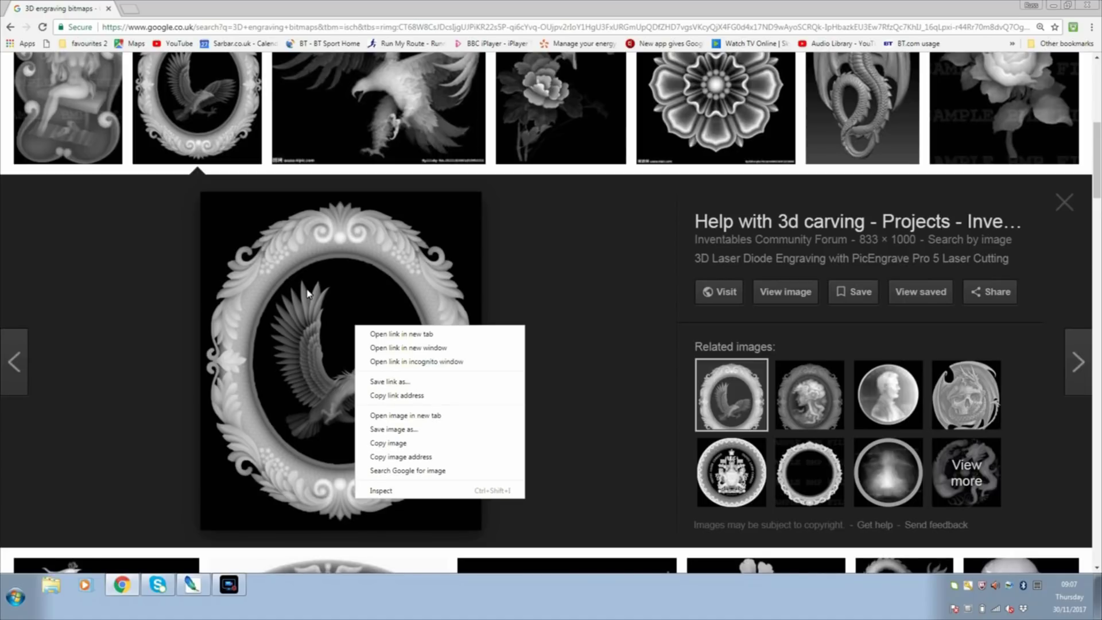
# Switch to Adobe Photoshop and limit the framed eagle image's white output level to 250 with Levels
pyautogui.click(191, 584)
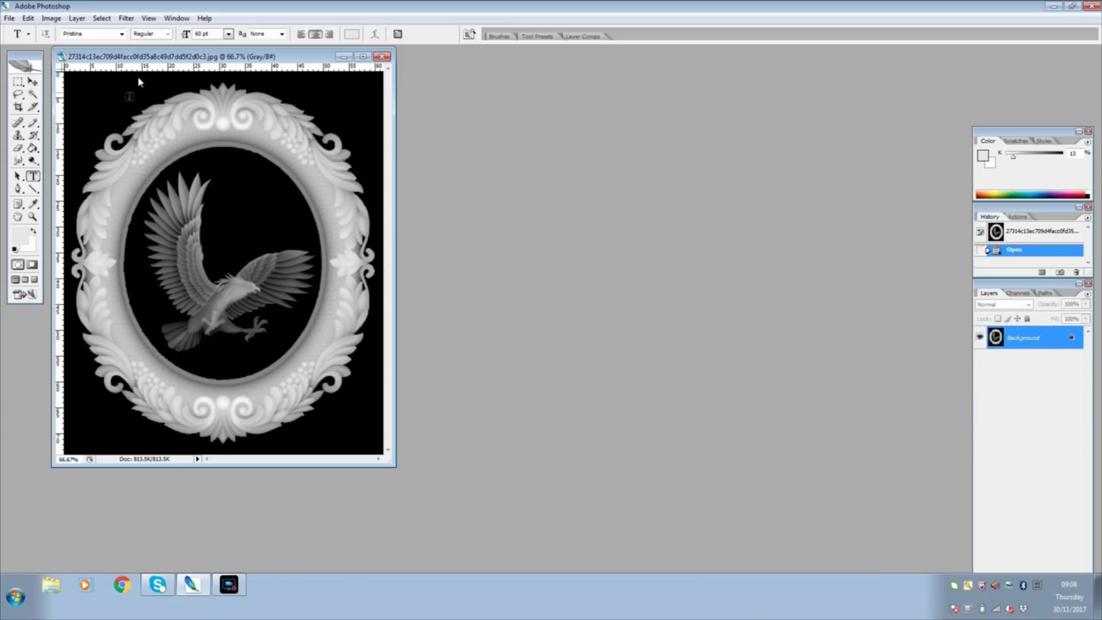
pyautogui.click(50, 19)
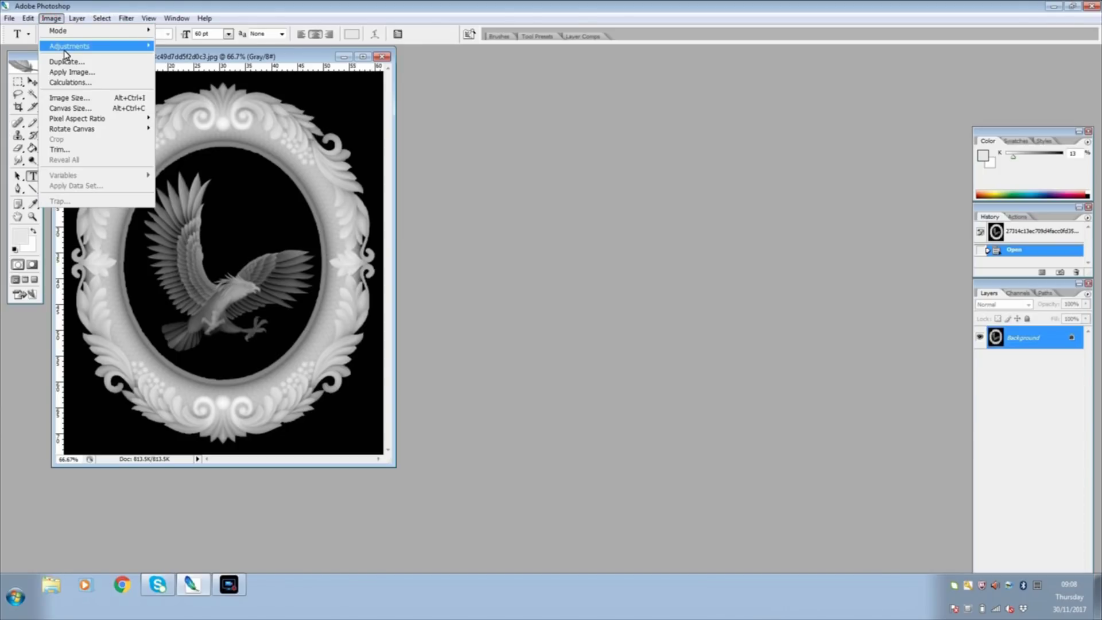
pyautogui.moveTo(65, 51)
pyautogui.click(167, 45)
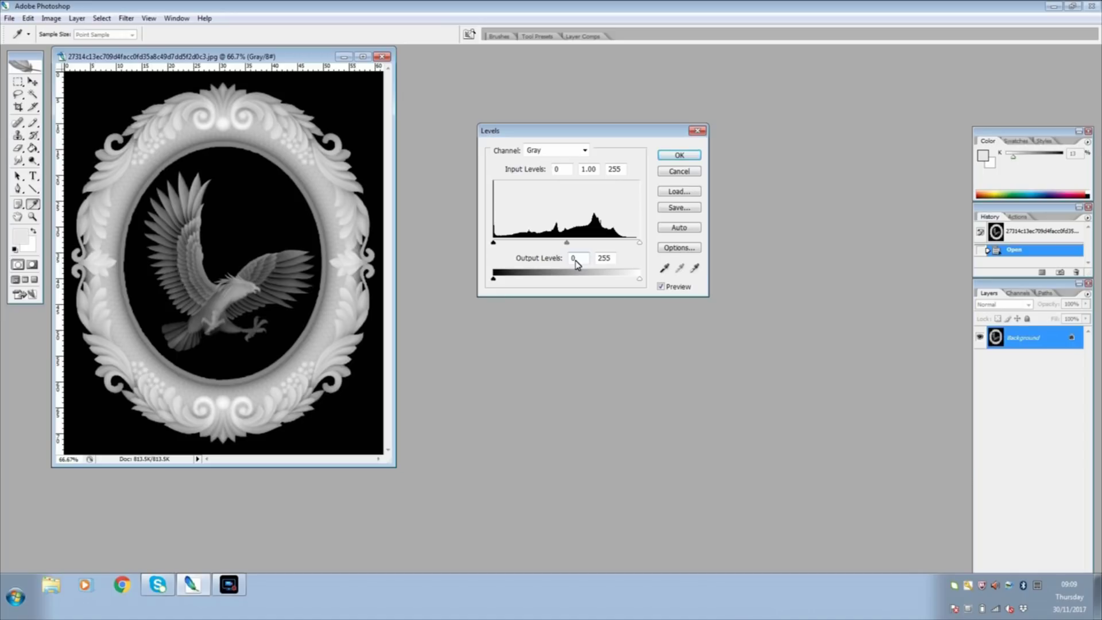
pyautogui.doubleClick(618, 260)
pyautogui.write('2')
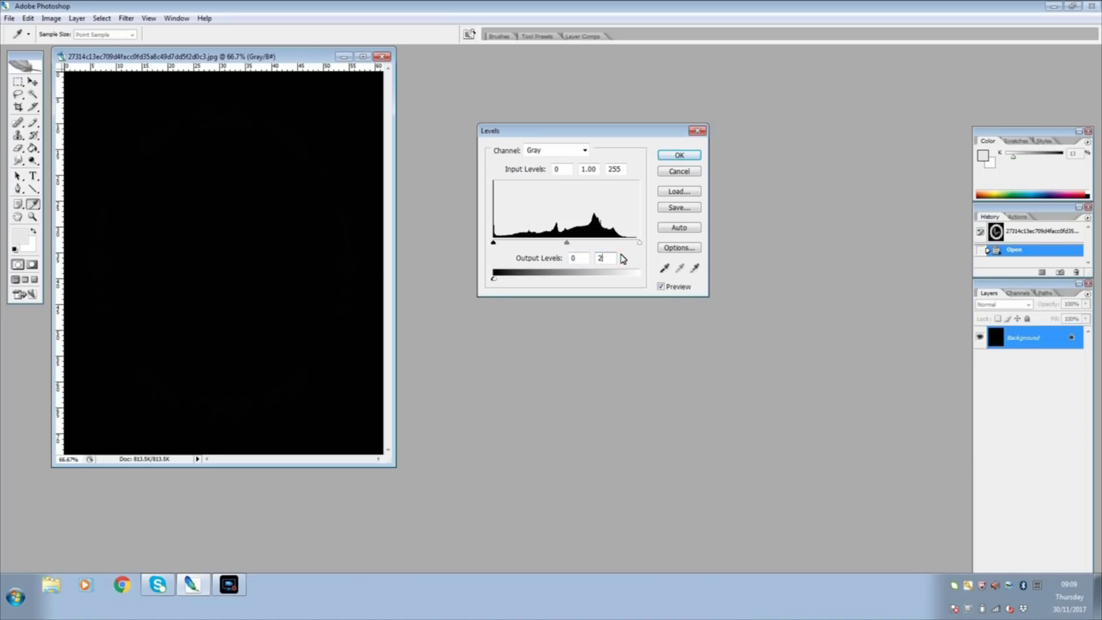
pyautogui.write('50')
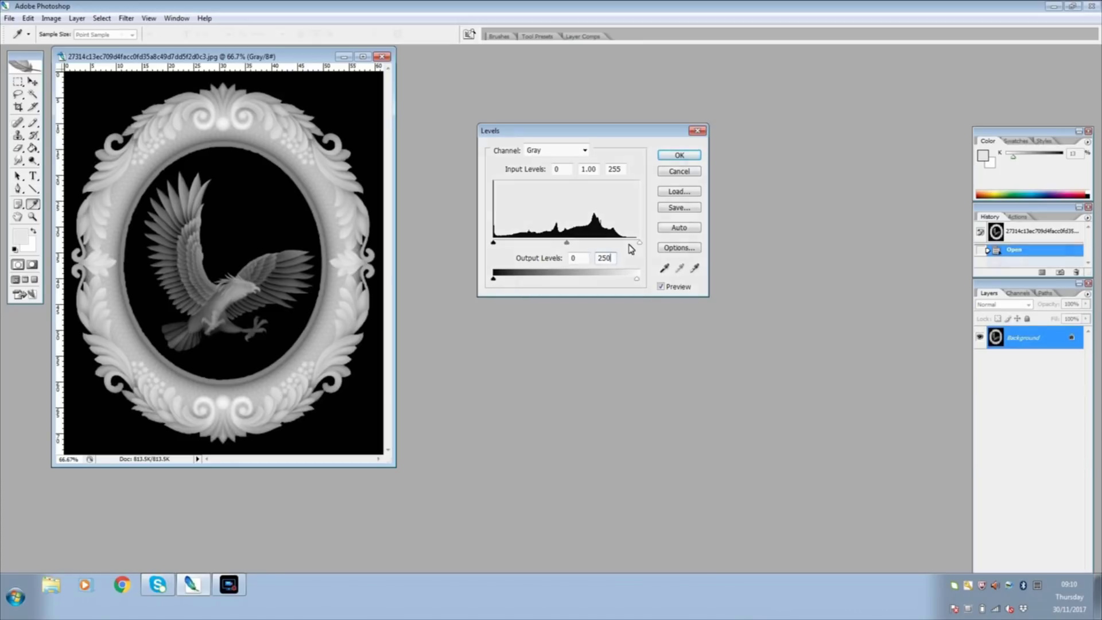
pyautogui.press('Return')
pyautogui.press('t')
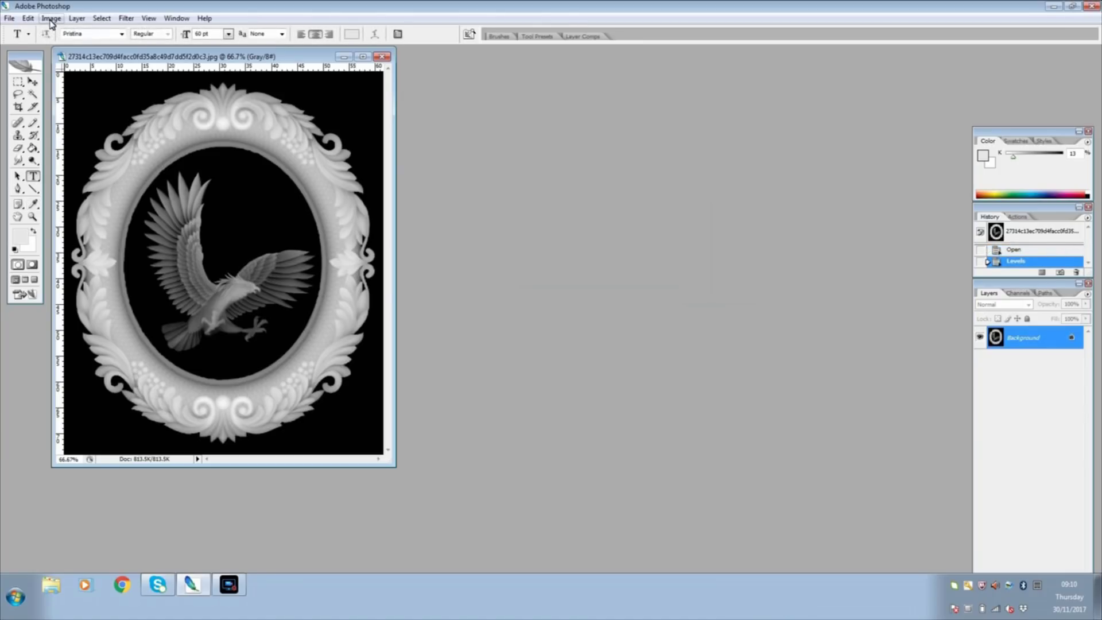
# Open the Curves adjustment for the eagle image and add a curve point with input 10 and output 4
pyautogui.click(51, 19)
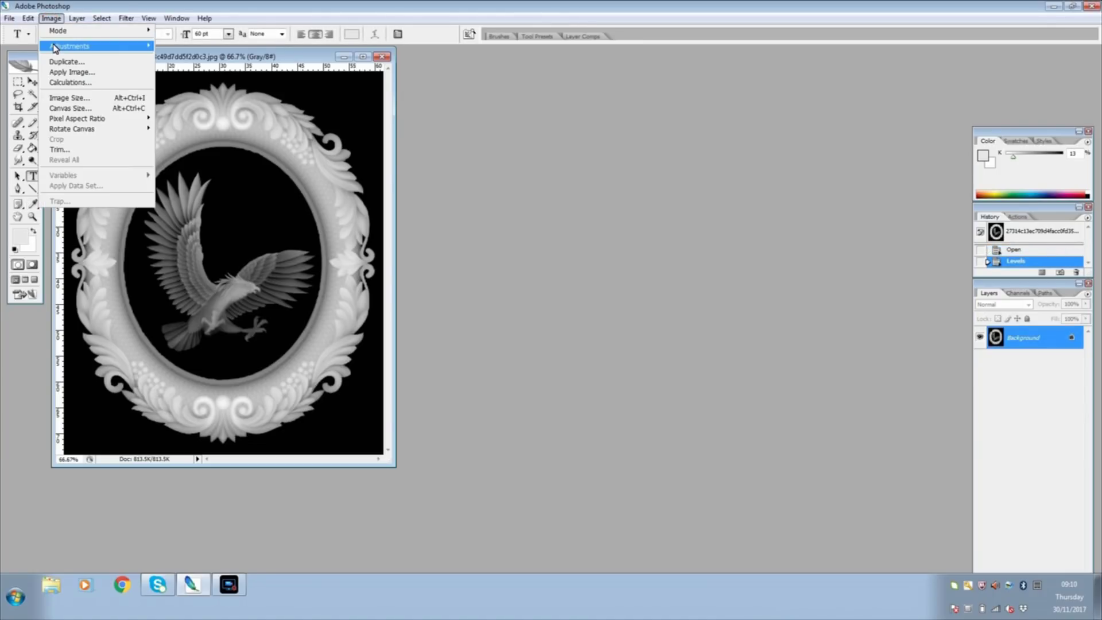
pyautogui.moveTo(55, 48)
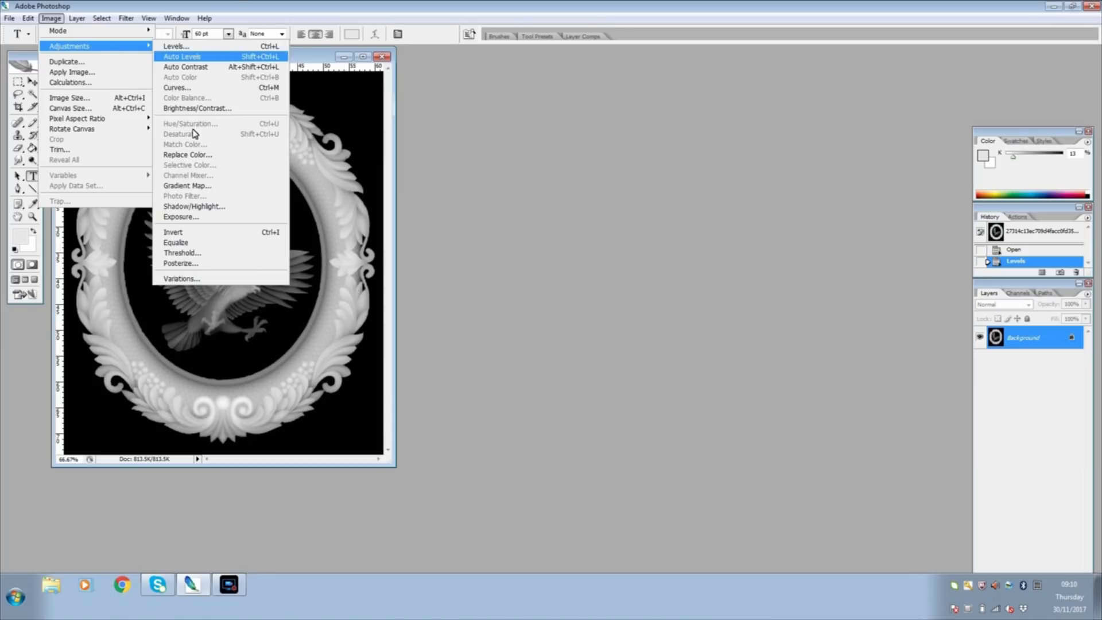
pyautogui.click(176, 89)
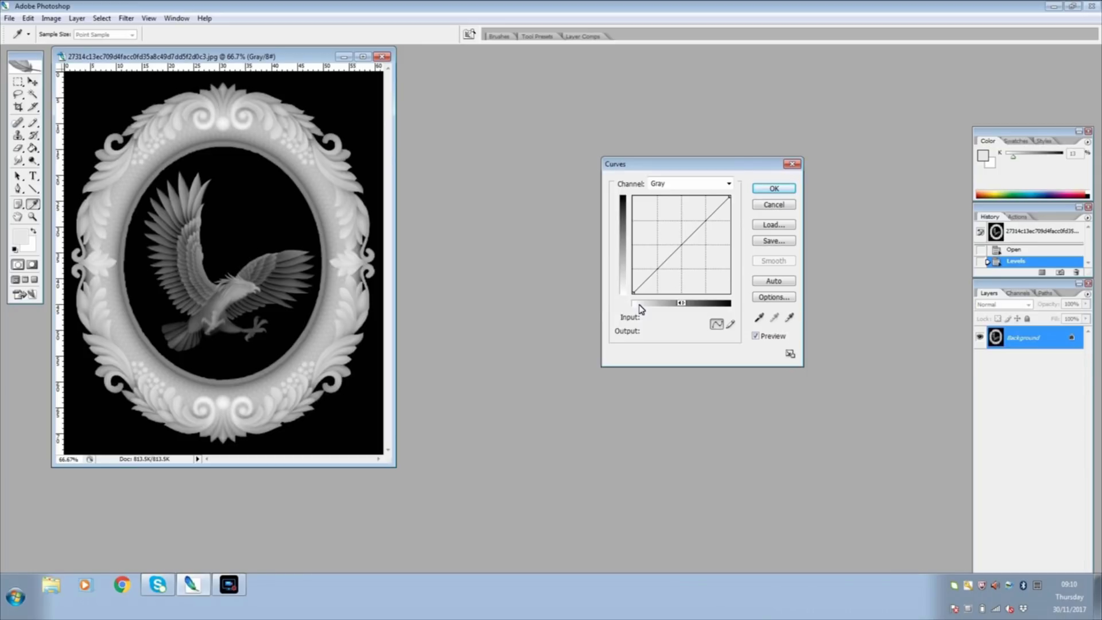
pyautogui.click(639, 304)
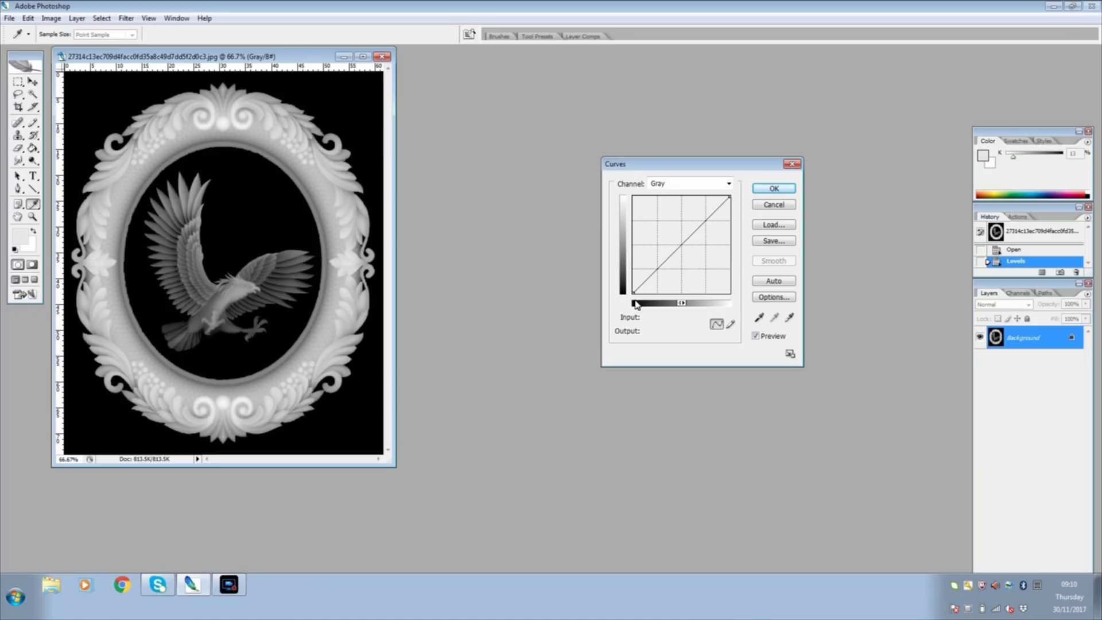
pyautogui.click(727, 306)
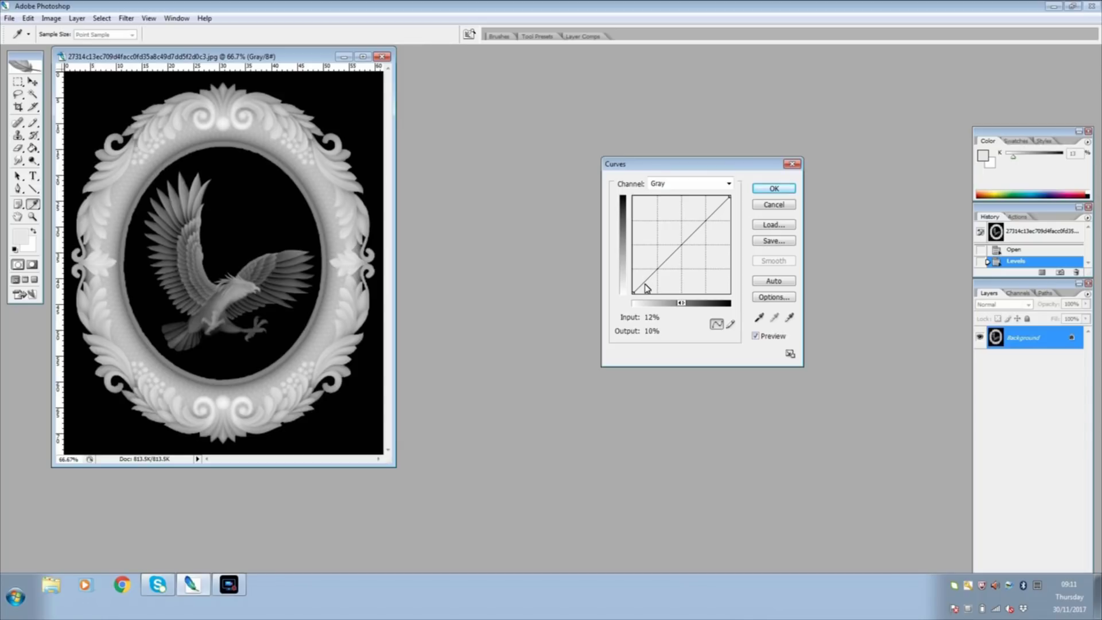
pyautogui.click(644, 284)
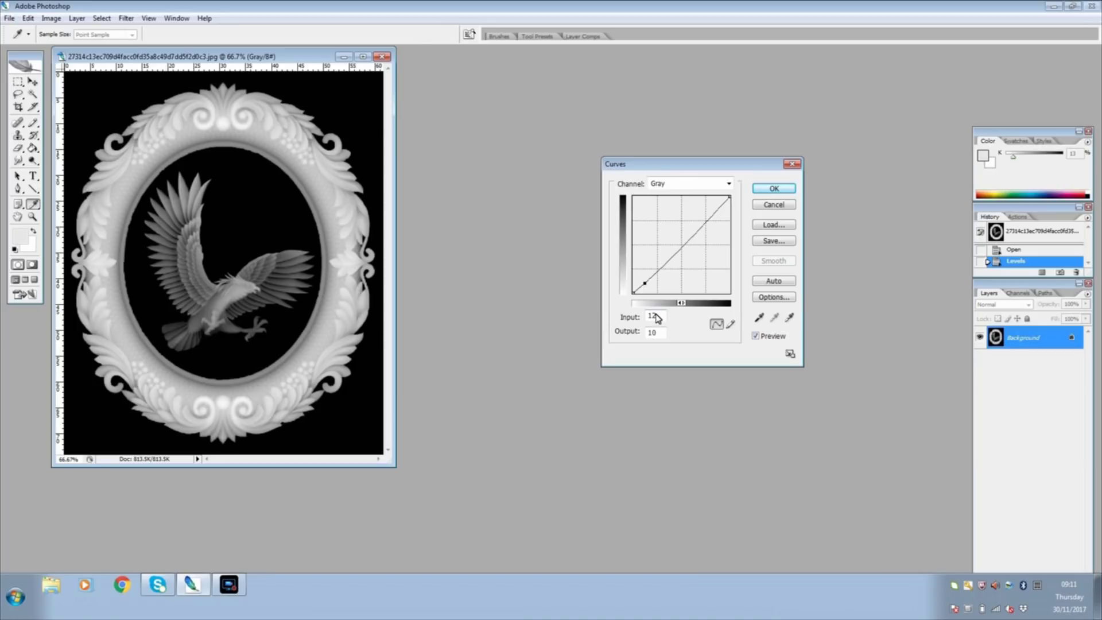
pyautogui.moveTo(656, 319); pyautogui.dragTo(642, 319)
pyautogui.write('10')
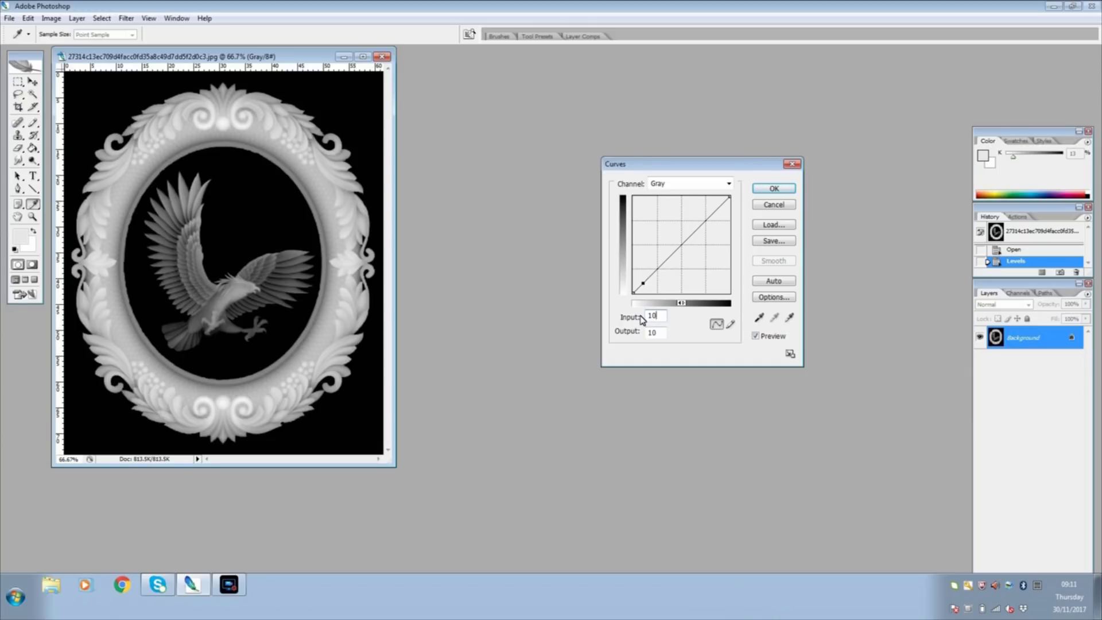
pyautogui.moveTo(663, 334); pyautogui.dragTo(646, 335)
pyautogui.write('4')
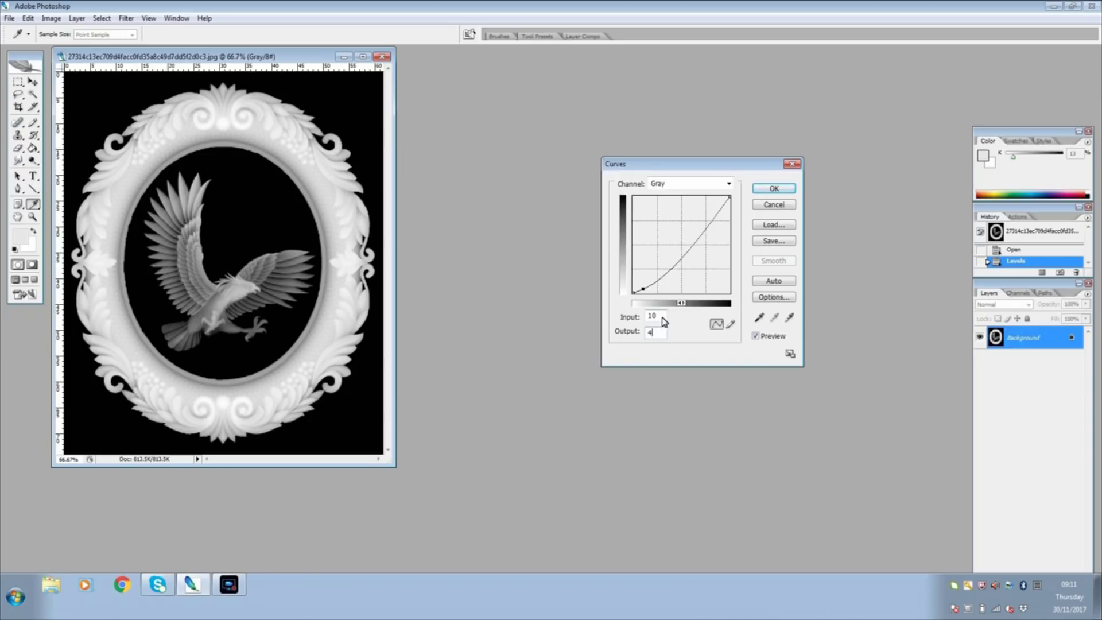
# Add two further curve points, one at input 20 with output 7 and another at input 30
pyautogui.click(654, 286)
pyautogui.click(645, 331)
pyautogui.moveTo(647, 334); pyautogui.dragTo(626, 336)
pyautogui.write('7')
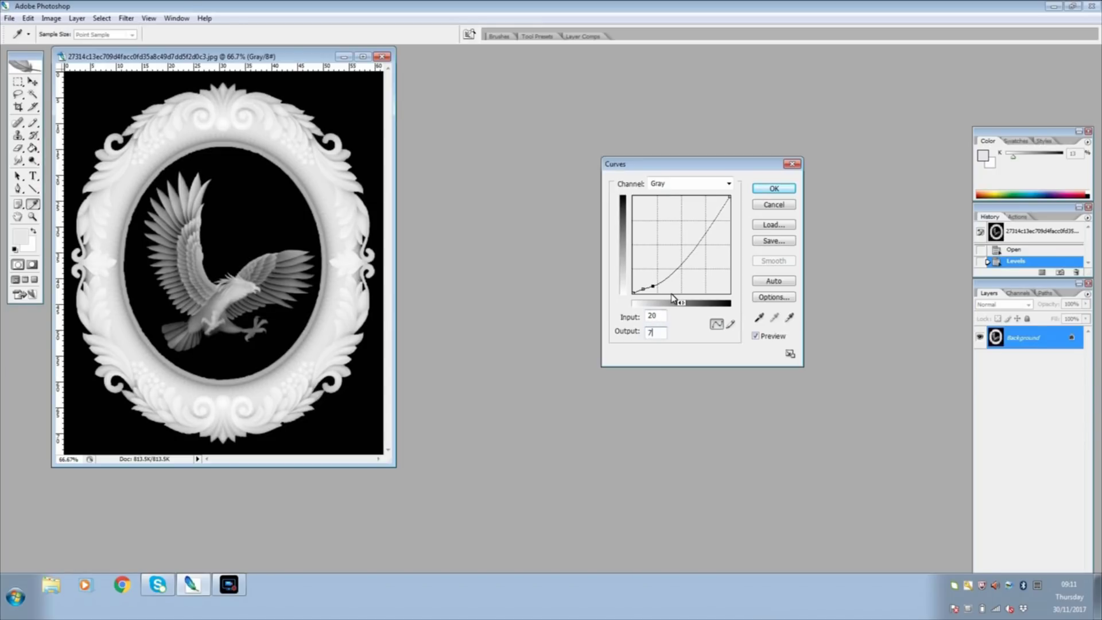
pyautogui.click(664, 283)
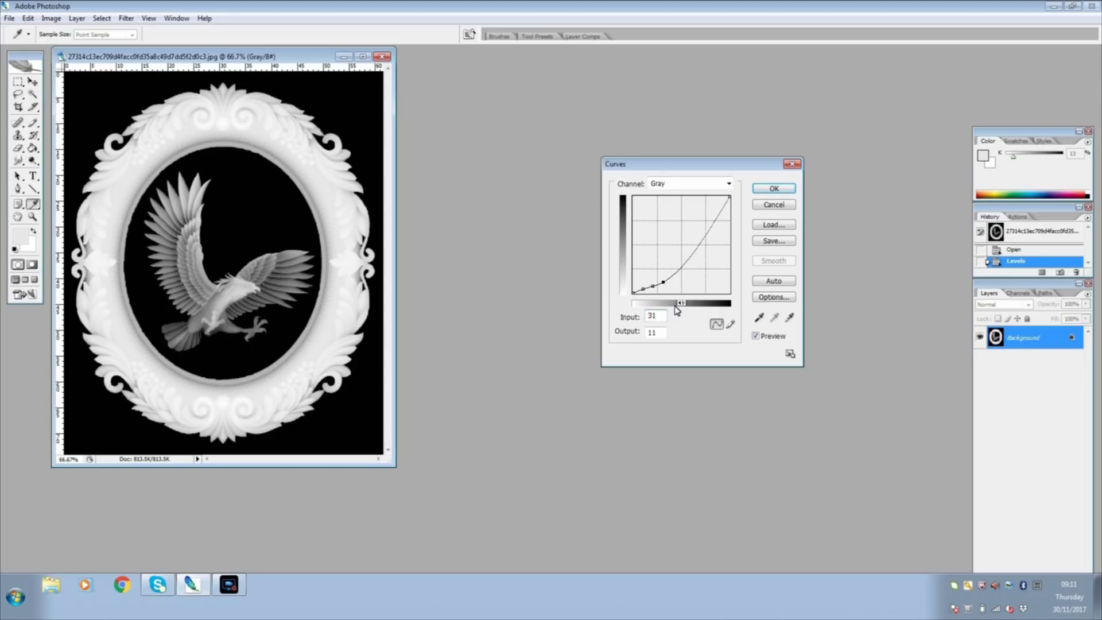
pyautogui.write('0')
# Set the curve point at input 90 to output 76 and adjust an upper point to input 71, output 36
pyautogui.click(655, 337)
pyautogui.click(757, 336)
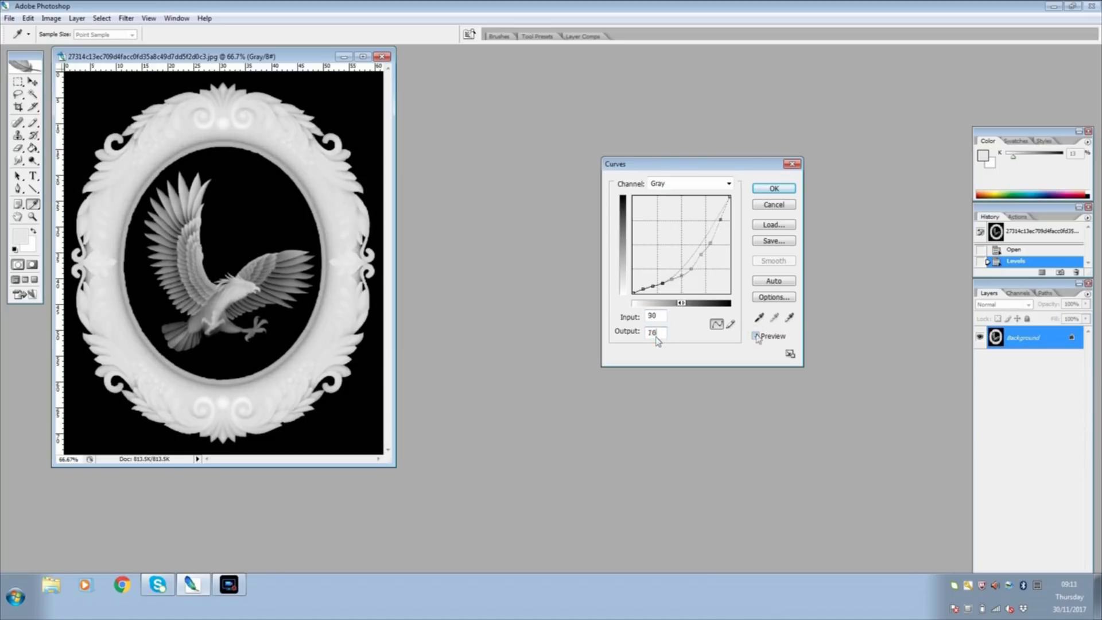
pyautogui.click(757, 336)
pyautogui.click(756, 336)
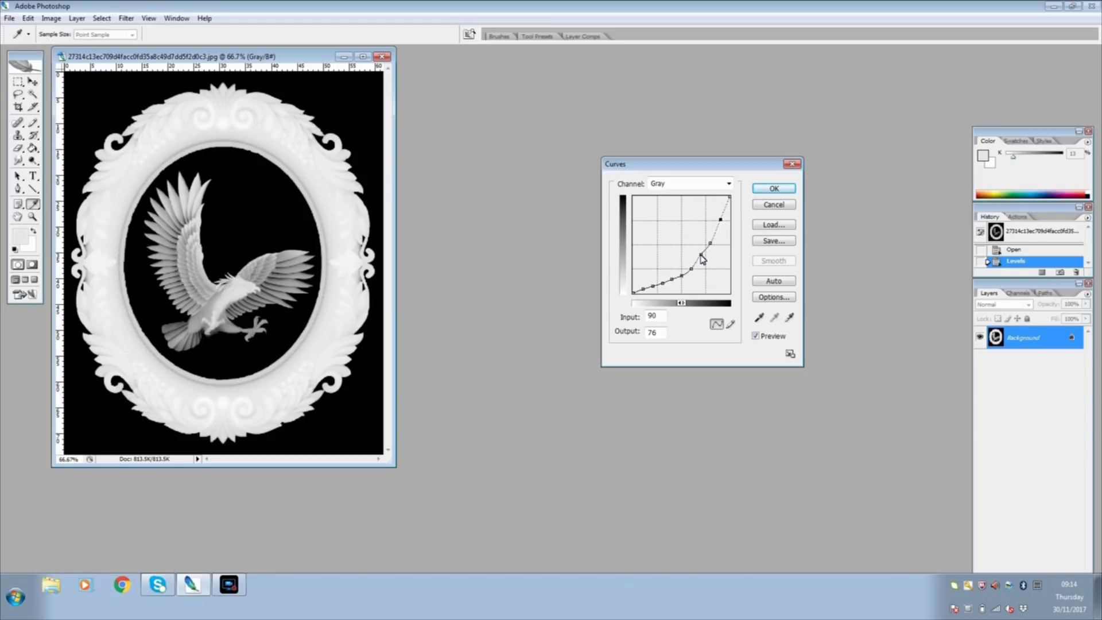
pyautogui.moveTo(700, 254); pyautogui.dragTo(701, 259)
# Save the curve as China Blue.acv in the Bitmap tests folder, replacing the existing file, and apply it to the image
pyautogui.click(775, 243)
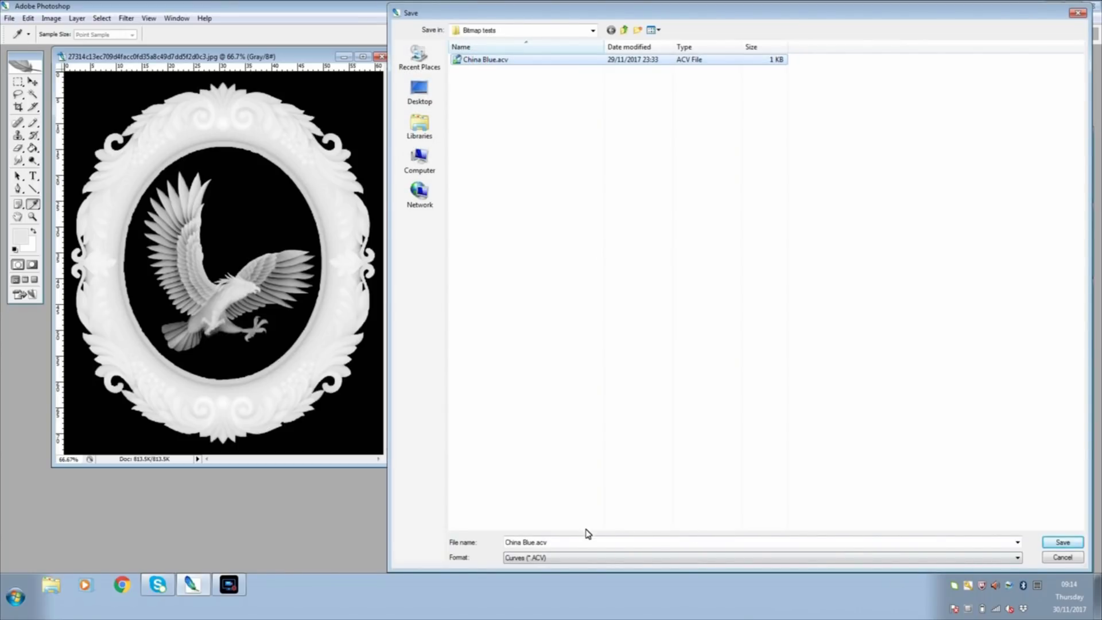
pyautogui.click(1065, 543)
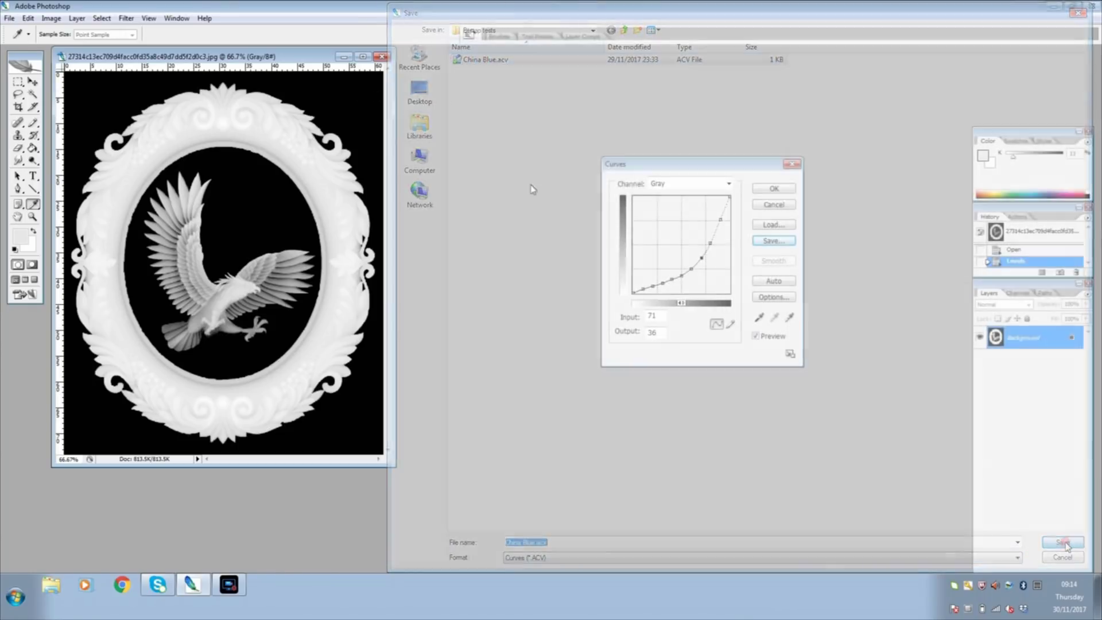
pyautogui.click(774, 189)
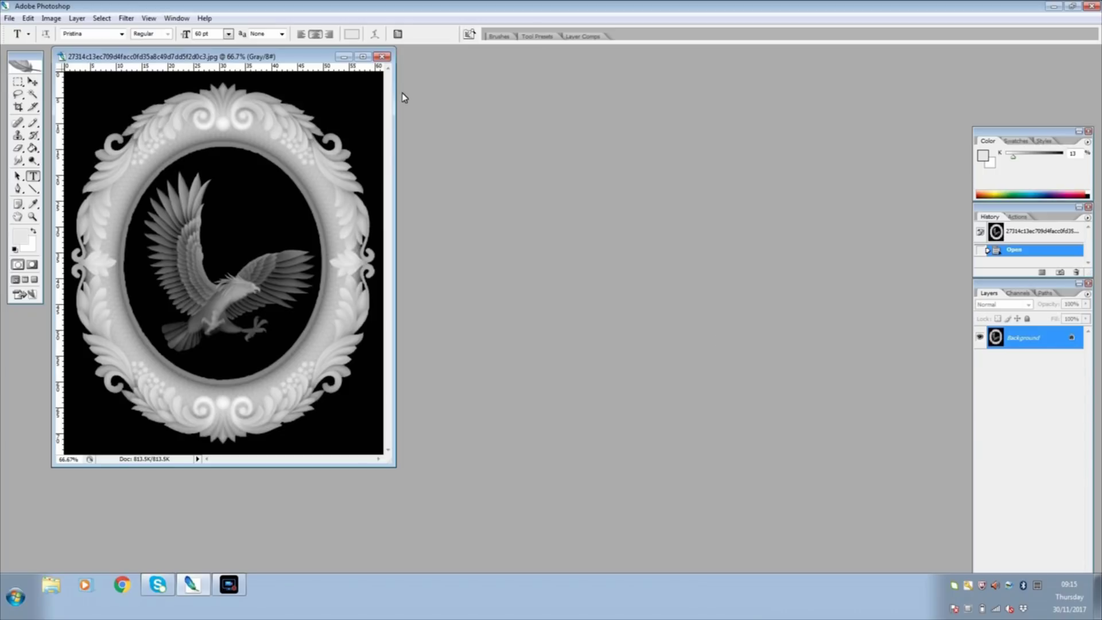
# Load the saved China Blue.acv curve into the Curves adjustment for the original eagle image
pyautogui.click(51, 20)
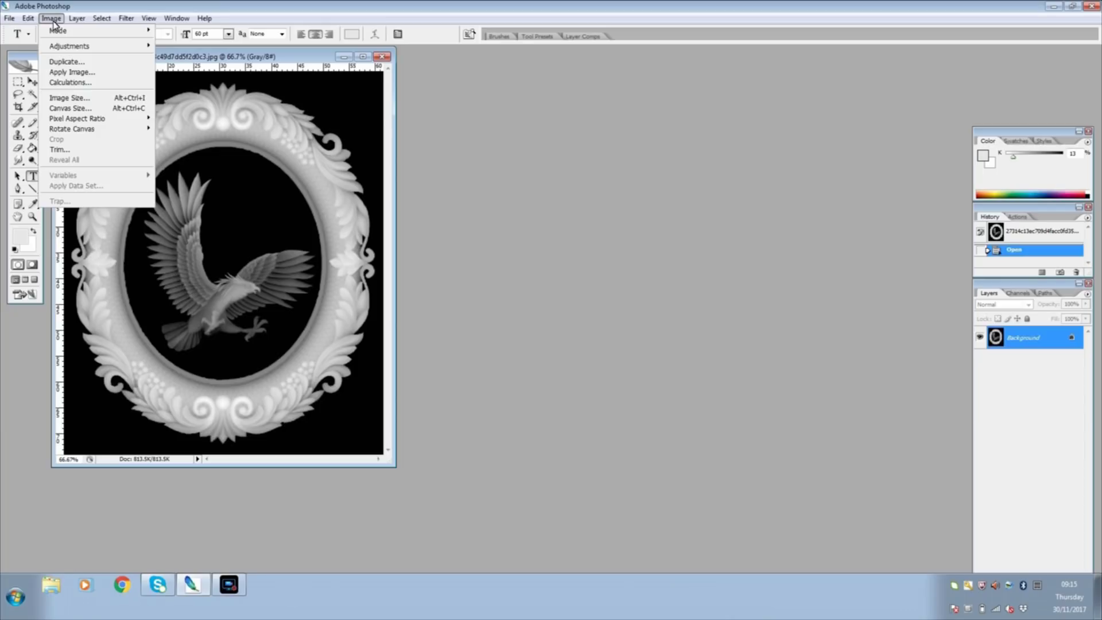
pyautogui.click(59, 46)
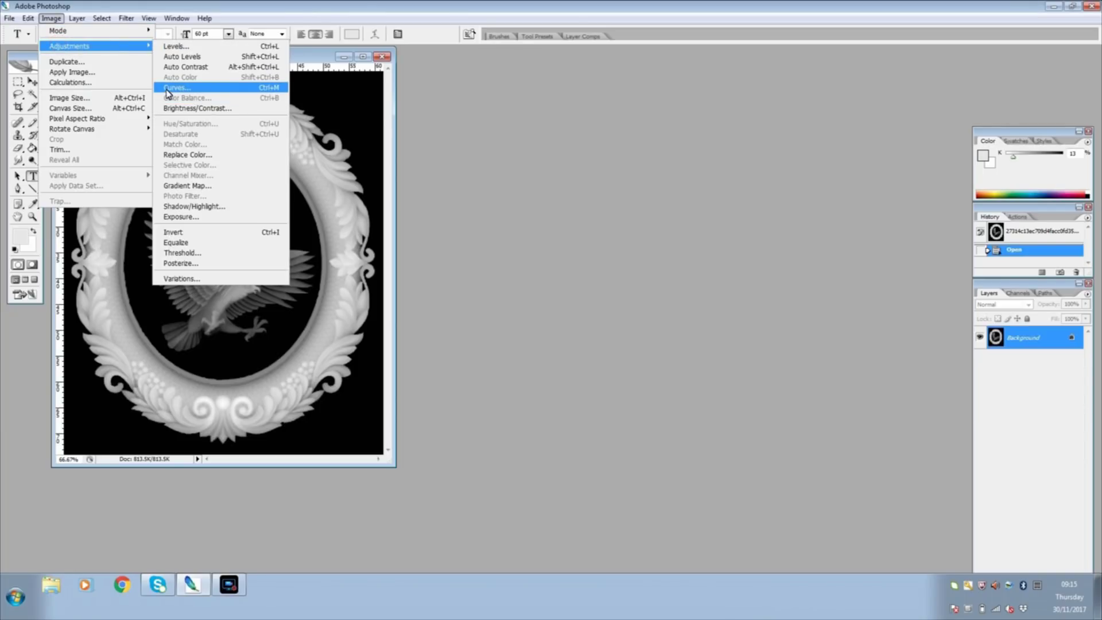
pyautogui.click(164, 88)
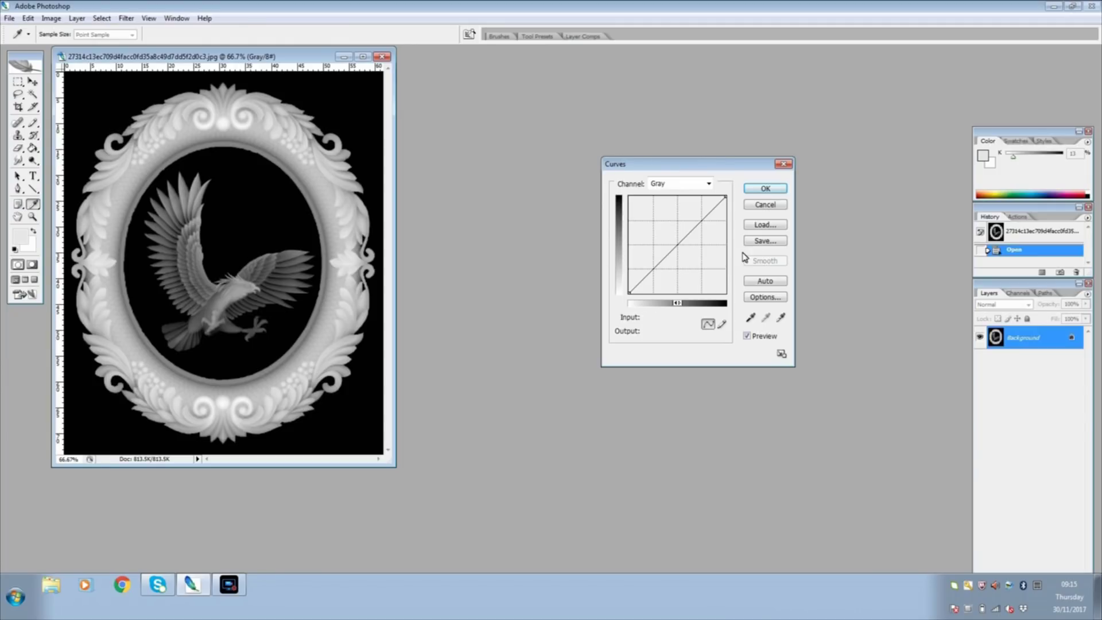
pyautogui.click(769, 228)
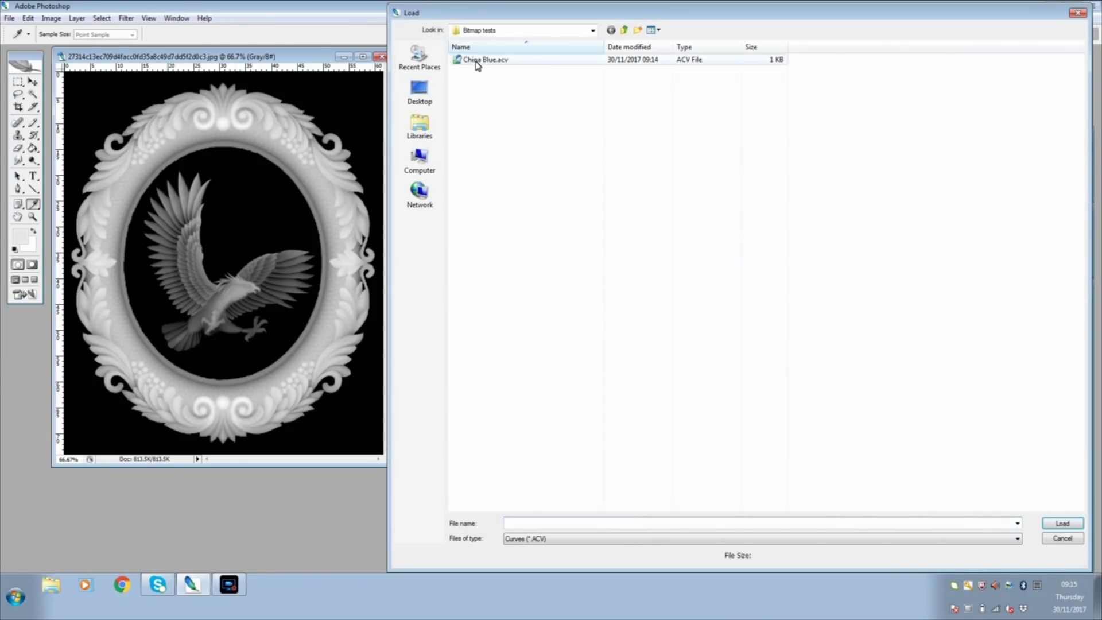
pyautogui.click(477, 61)
pyautogui.click(1059, 523)
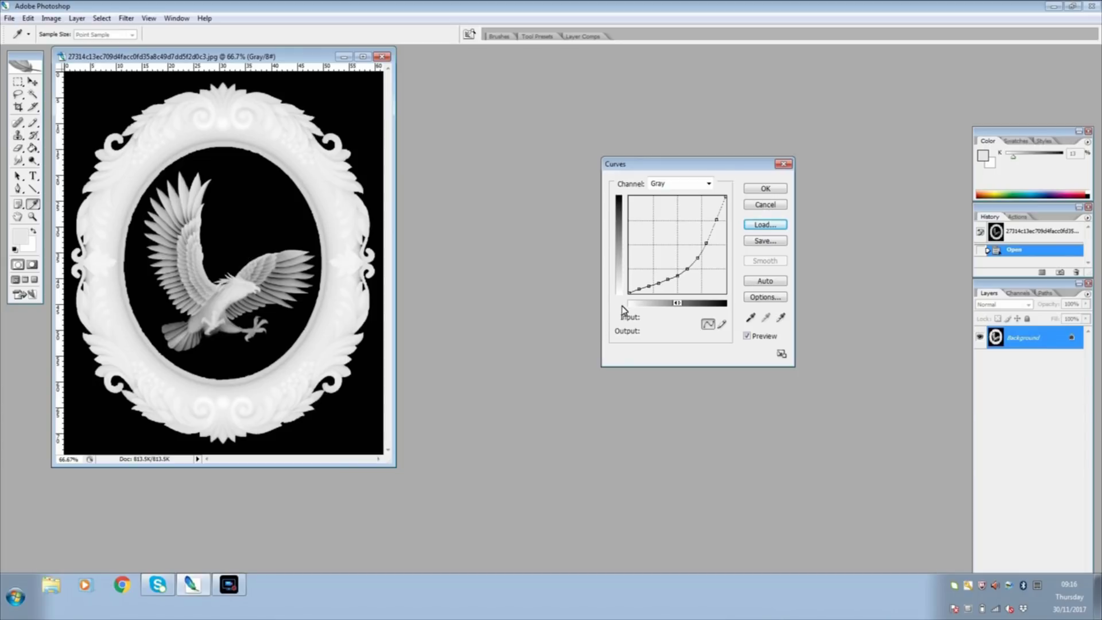
# Compare the eagle image with and without the loaded curve's preview, and apply the curve
pyautogui.click(748, 337)
pyautogui.click(747, 336)
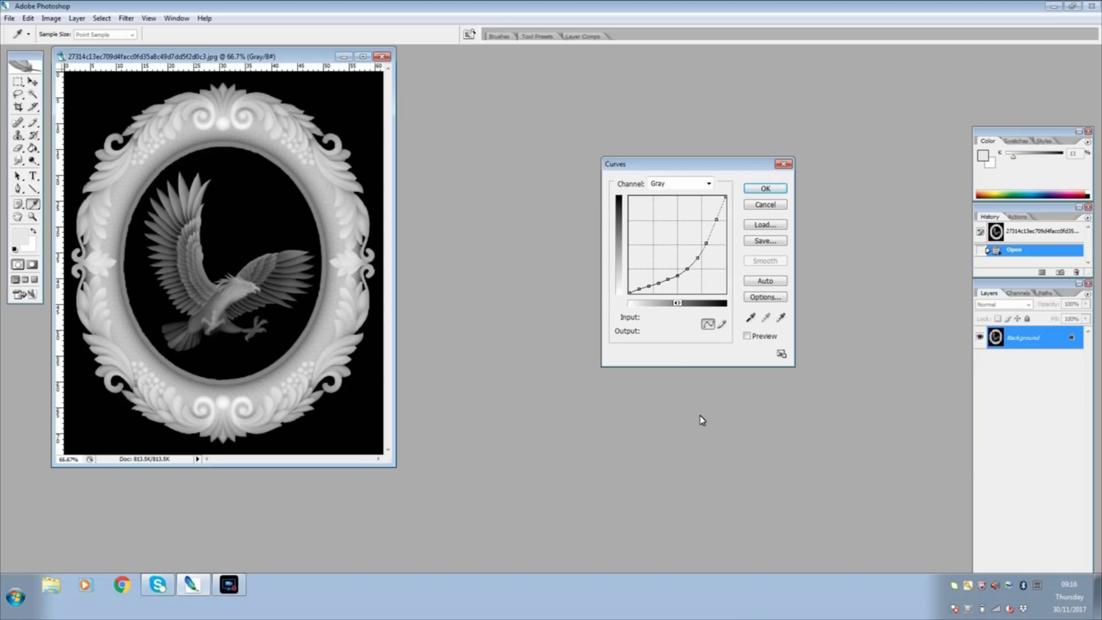
pyautogui.click(747, 337)
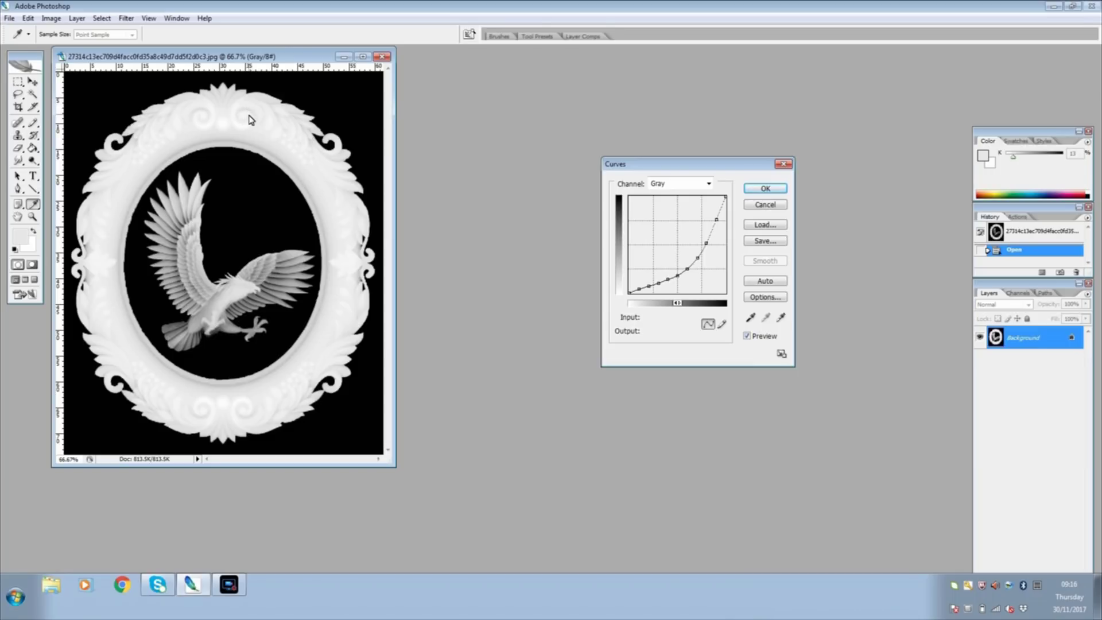
pyautogui.click(768, 191)
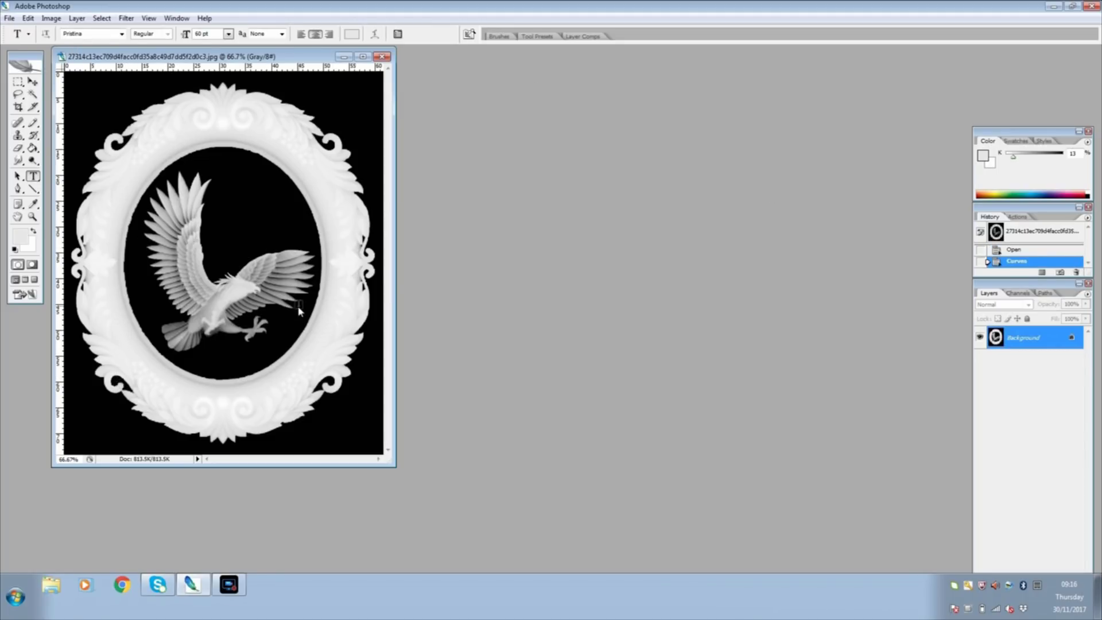
# Save the adjusted image as the JPEG file eagle china blue.jpg in the 3d folder, replacing the existing file
pyautogui.hotkey('ctrl', 'shift', 's')
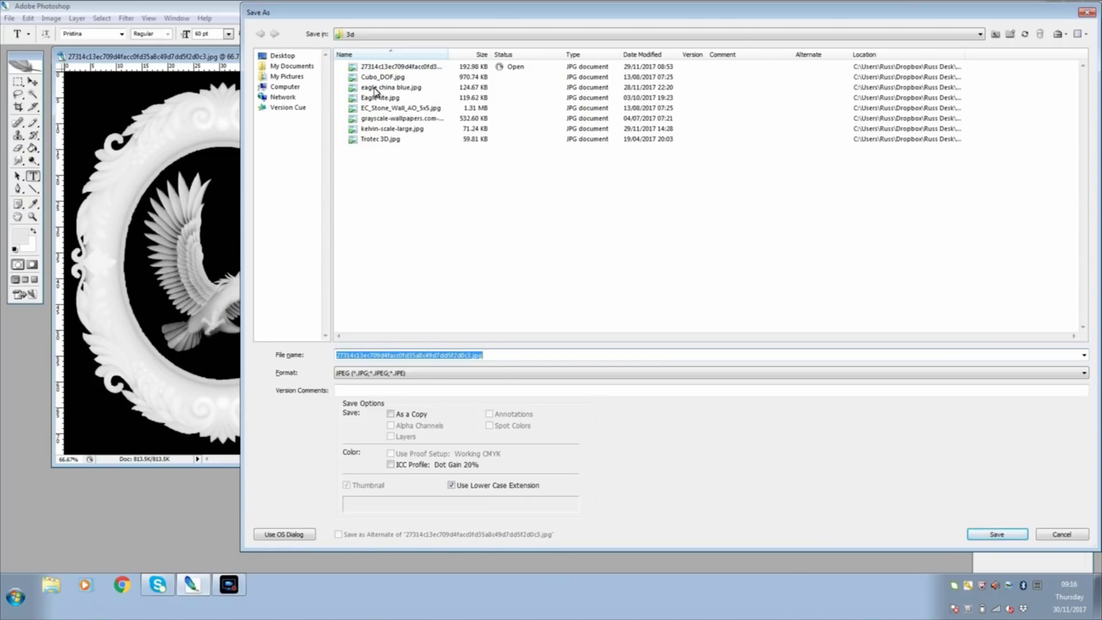
pyautogui.click(372, 88)
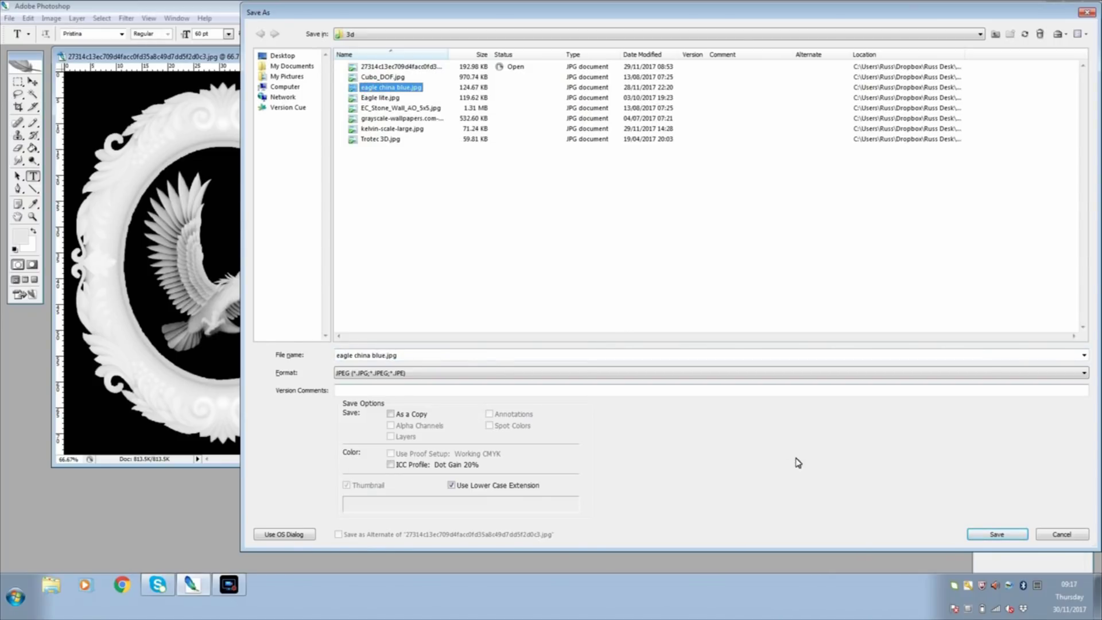
pyautogui.click(995, 533)
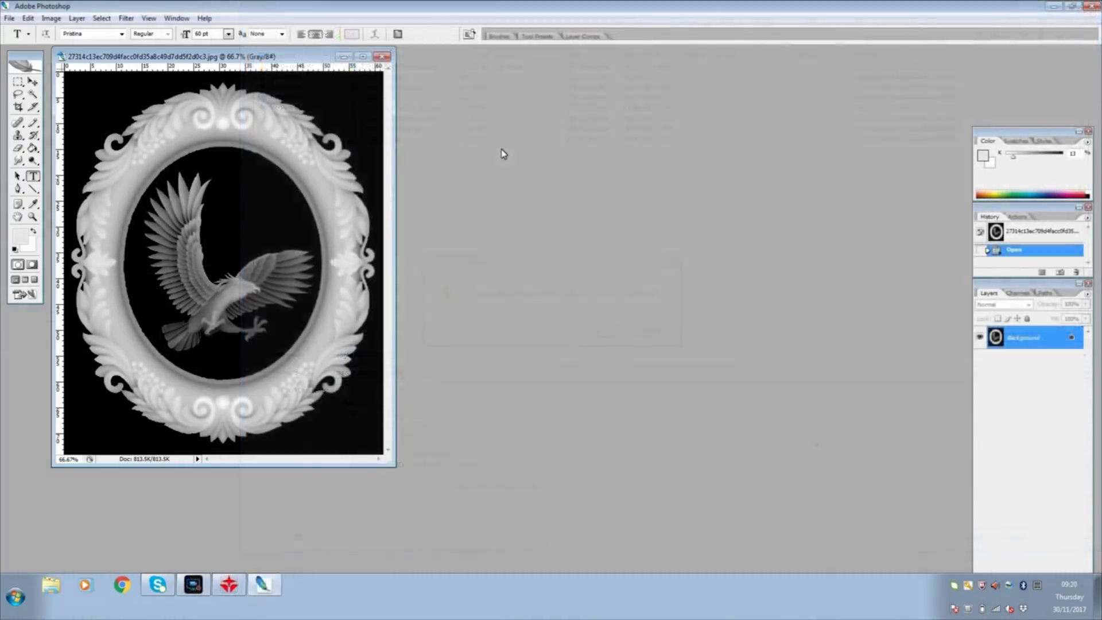